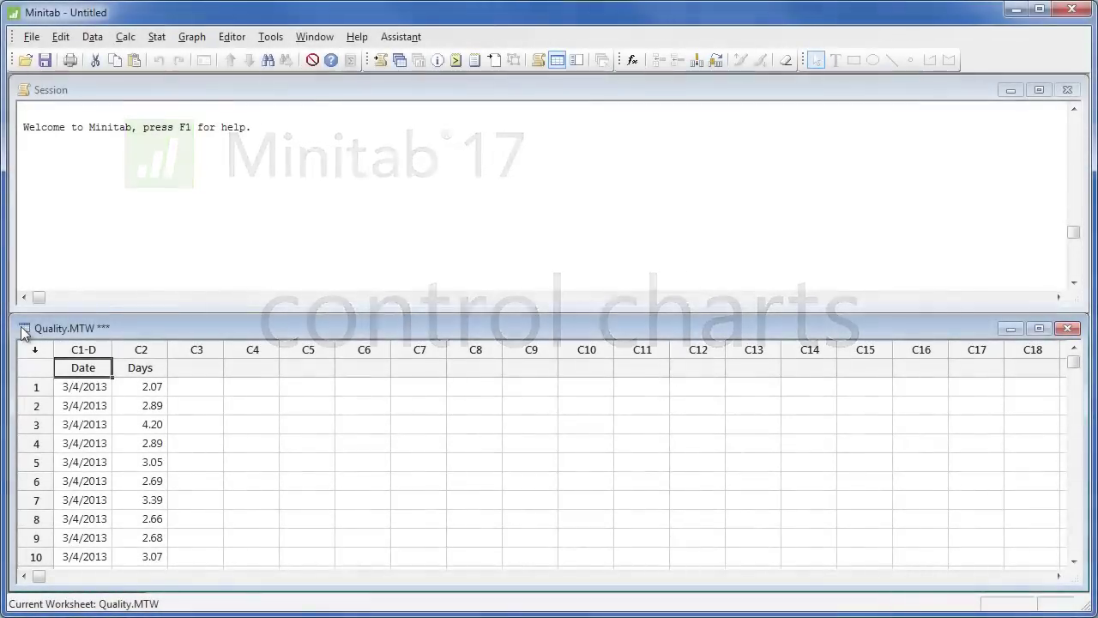
- Maximize the Quality.MTW worksheet window to fill the Minitab window
{"action": "left_click", "coordinate": [1038, 327]}
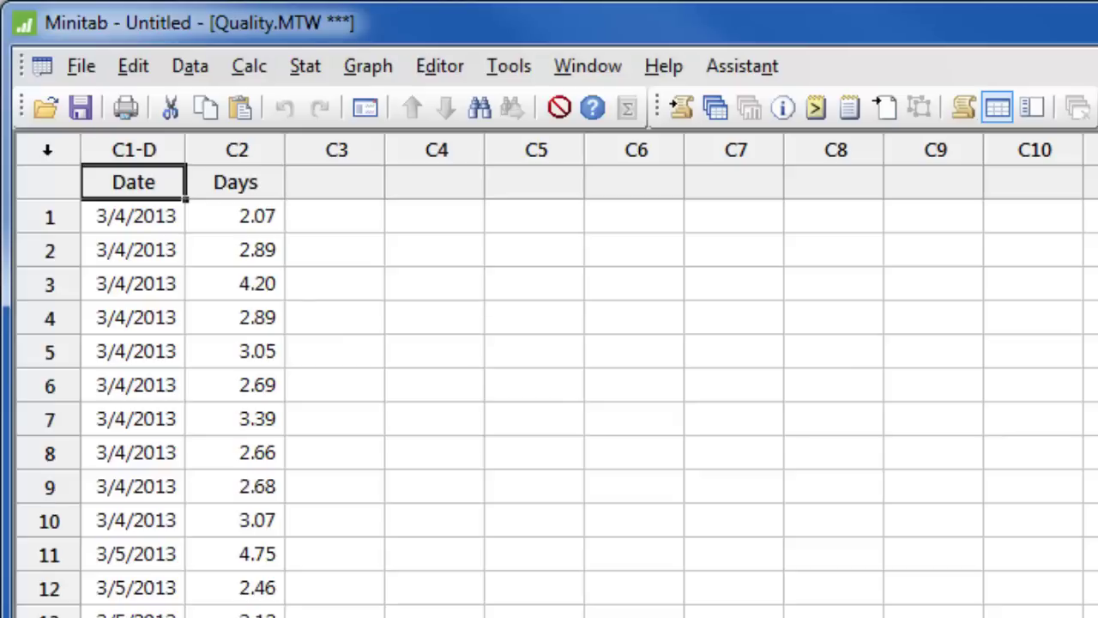
- Go to Stat > Control Charts > Variables Charts for Subgroups to reach Xbar-S
{"action": "left_click", "coordinate": [302, 66]}
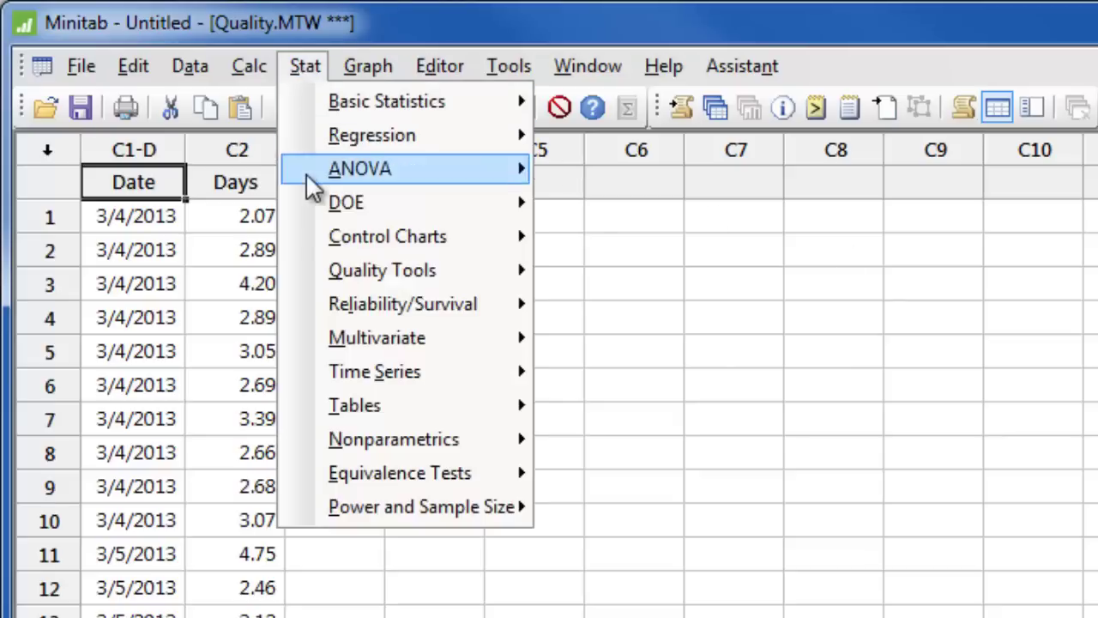
{"action": "mouse_move", "coordinate": [303, 225]}
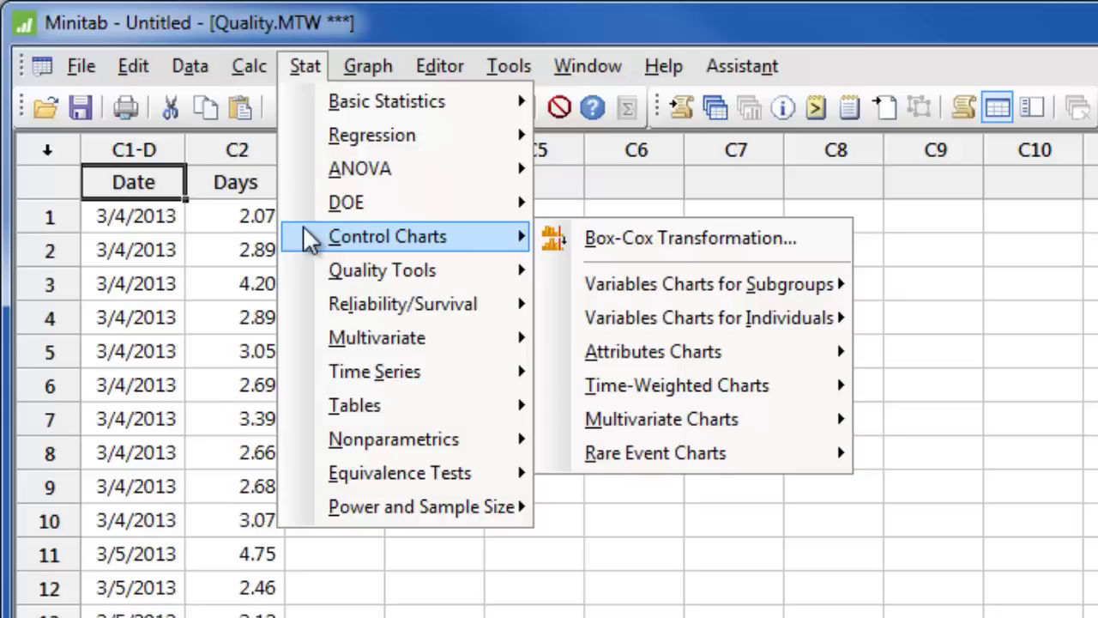
{"action": "mouse_move", "coordinate": [555, 274]}
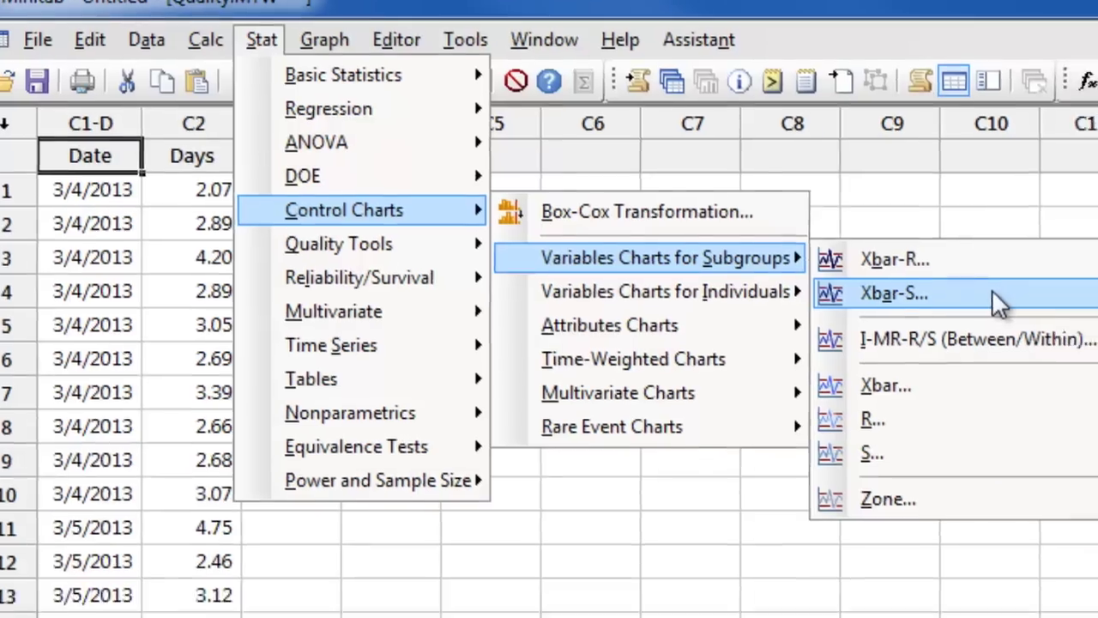
- Create an Xbar-S chart with Days as observations and subgroup size 10
{"action": "left_click", "coordinate": [1042, 321]}
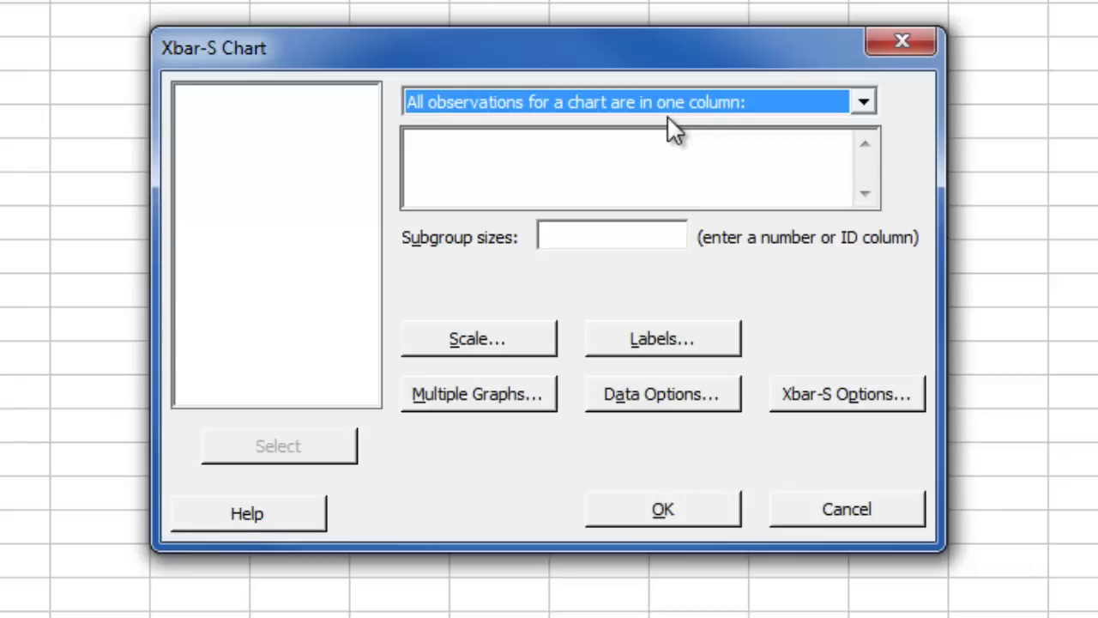
{"action": "left_click", "coordinate": [644, 146]}
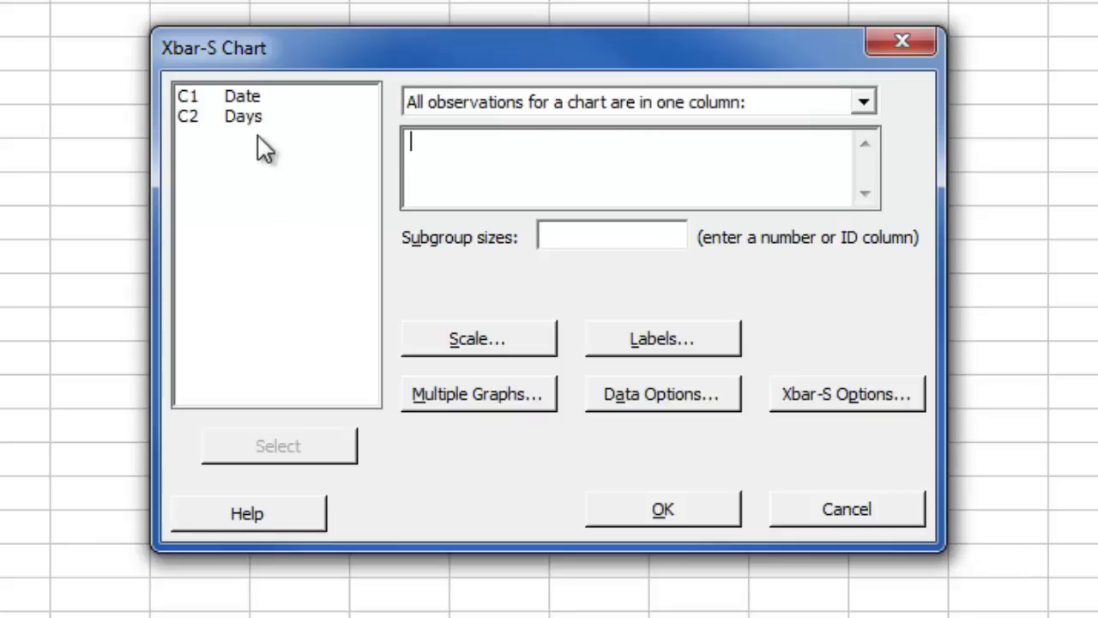
{"action": "left_click", "coordinate": [239, 117]}
{"action": "left_click", "coordinate": [246, 444]}
{"action": "left_click", "coordinate": [576, 238]}
{"action": "type", "text": "10"}
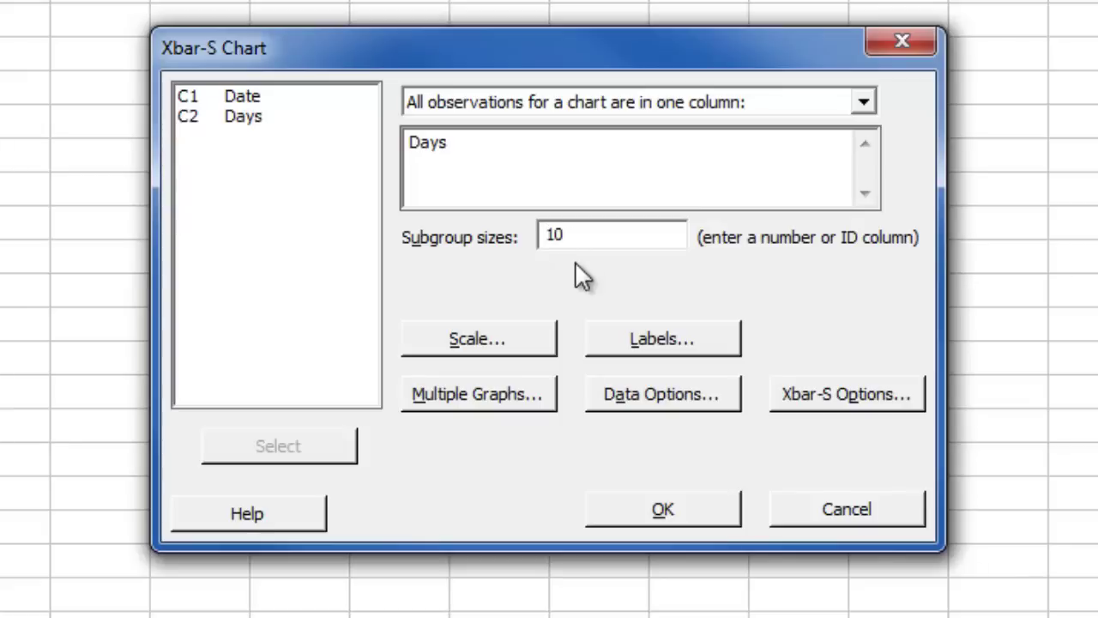
{"action": "left_click", "coordinate": [600, 516]}
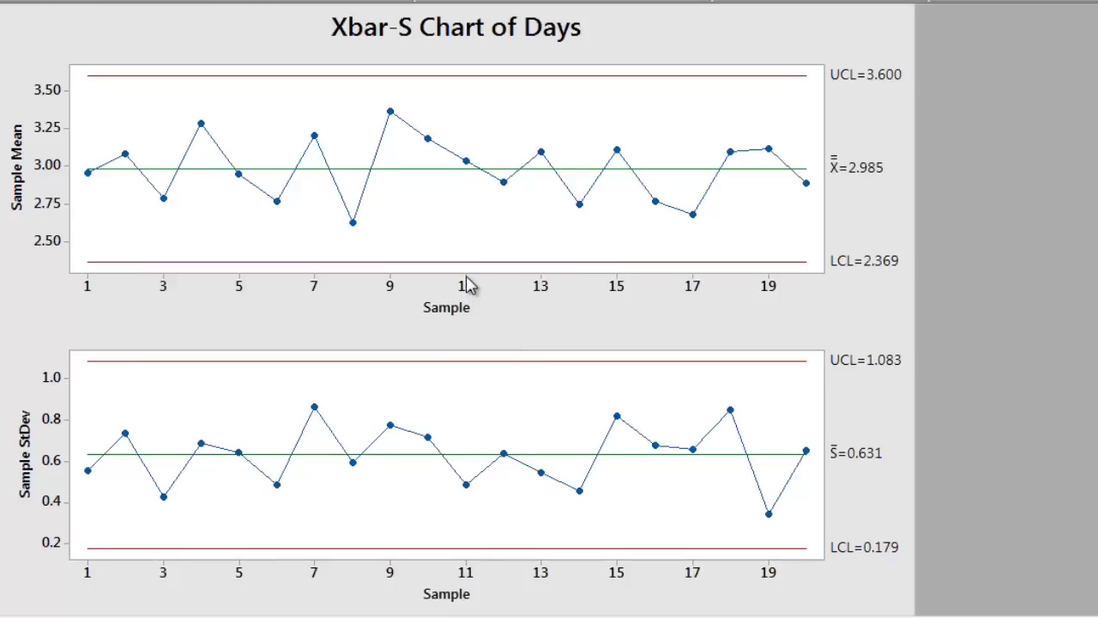
- Stamp the Xbar chart's x-axis with dates from the Date column instead of sample numbers
{"action": "double_click", "coordinate": [468, 286]}
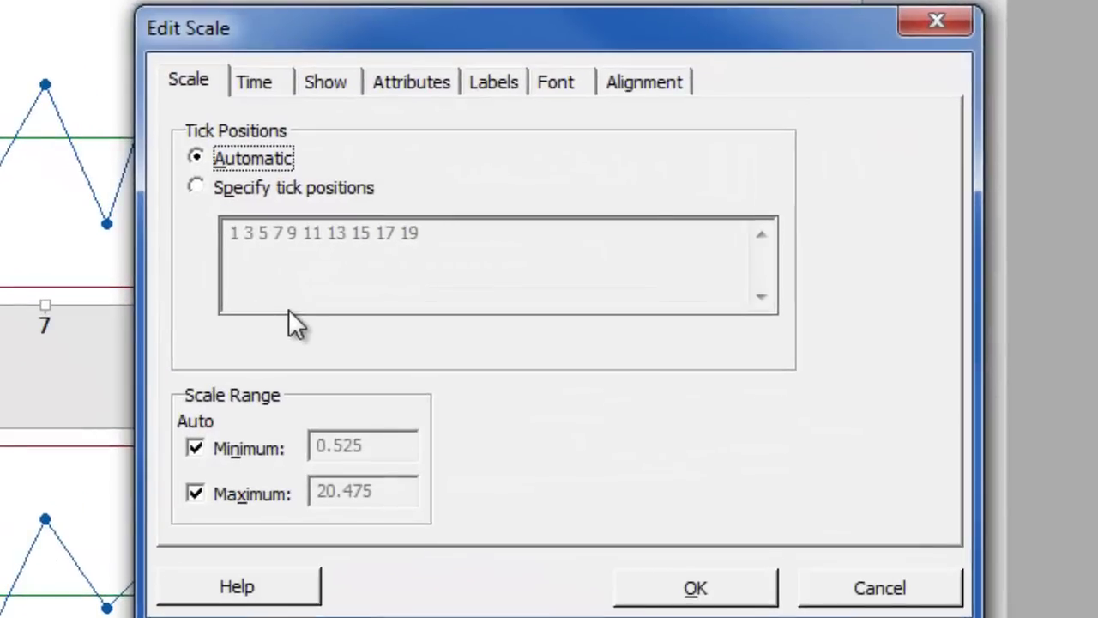
{"action": "left_click", "coordinate": [255, 84]}
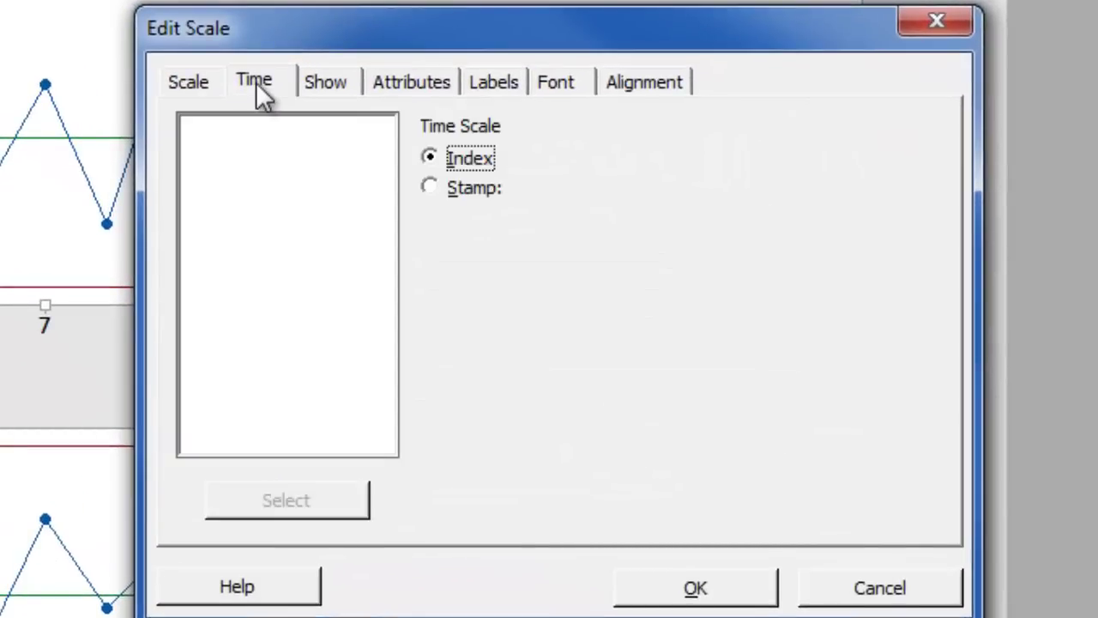
{"action": "left_click", "coordinate": [435, 187]}
{"action": "left_click", "coordinate": [513, 271]}
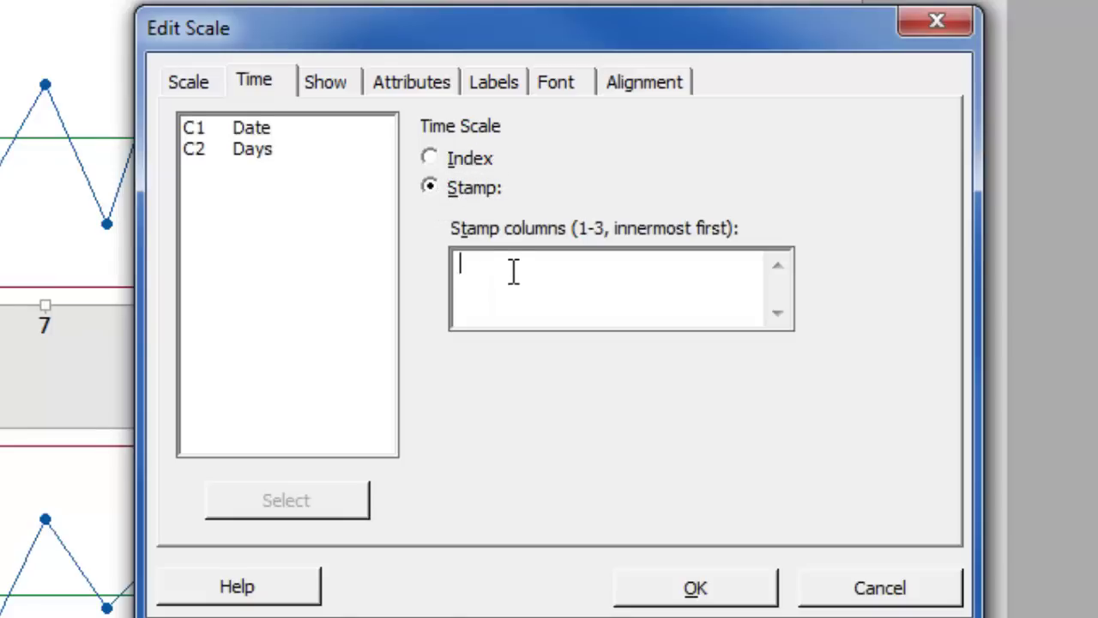
{"action": "left_click", "coordinate": [247, 130]}
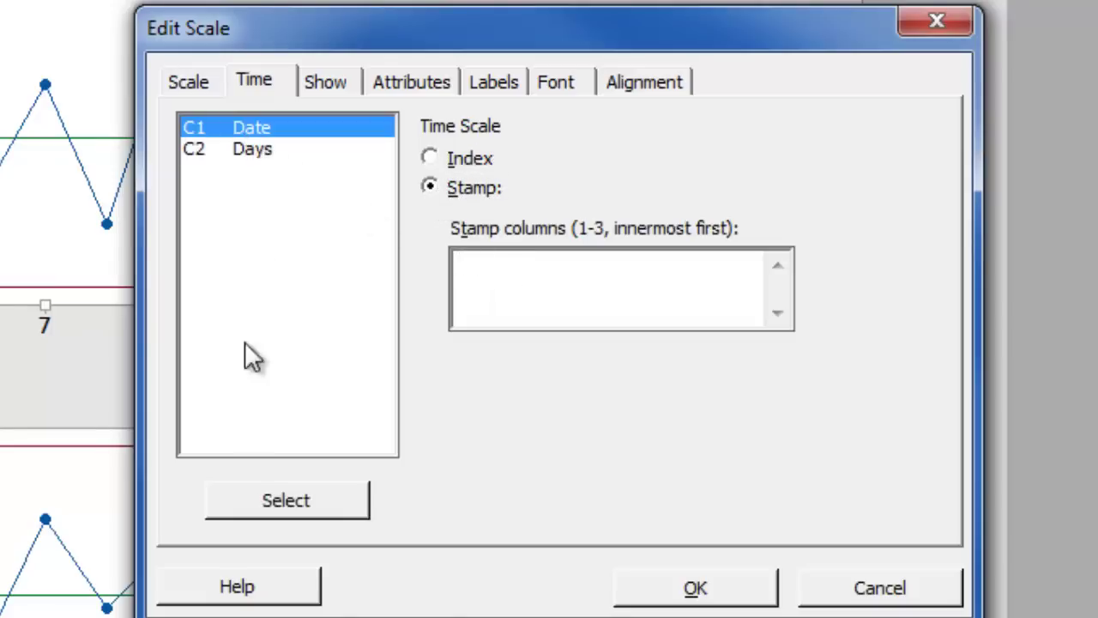
{"action": "left_click", "coordinate": [283, 500]}
{"action": "left_click", "coordinate": [649, 588]}
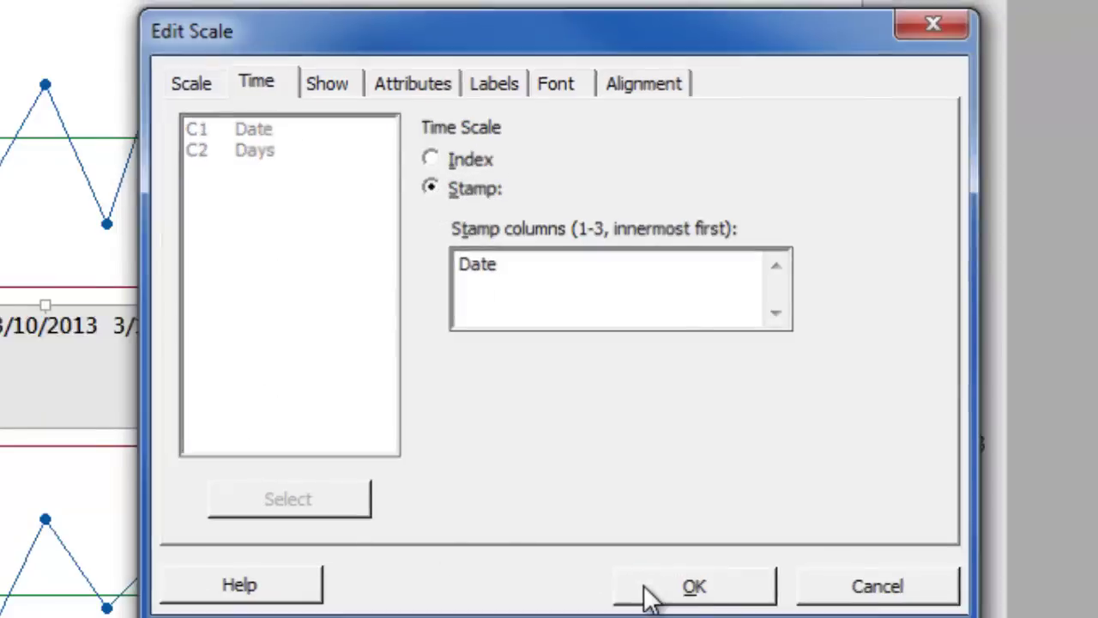
{"action": "mouse_move", "coordinate": [665, 540]}
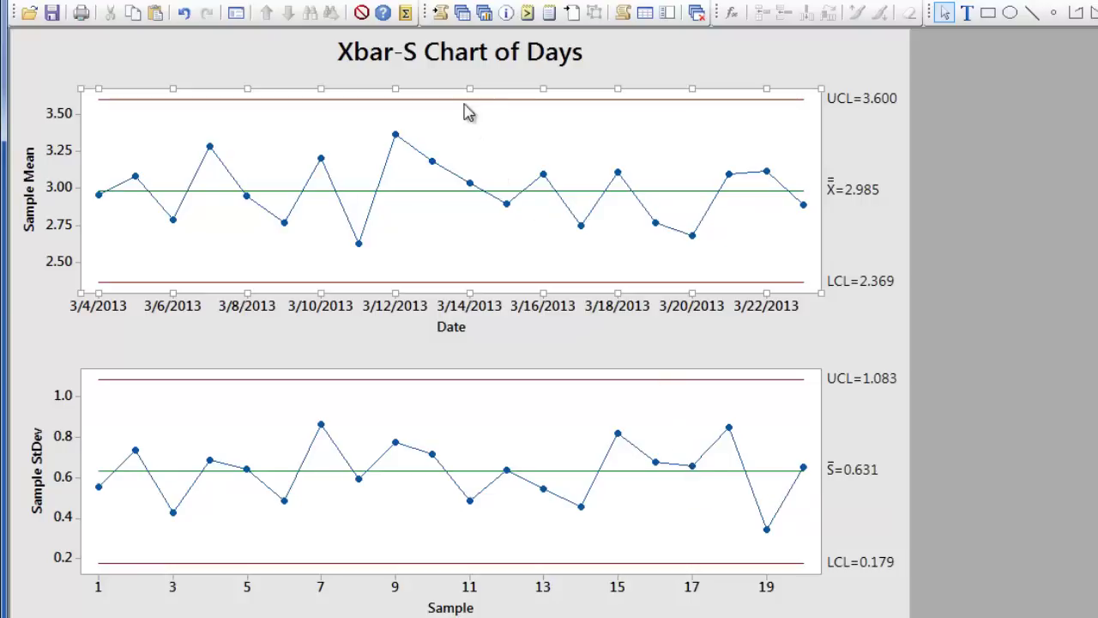
- Enter the new Days values 3.6, 2.4, 2.8, 3.21, 2.4, 2.75, 2.79, 3.4, 2.58, 2.5 in rows 201–210
{"action": "left_click", "coordinate": [461, 13]}
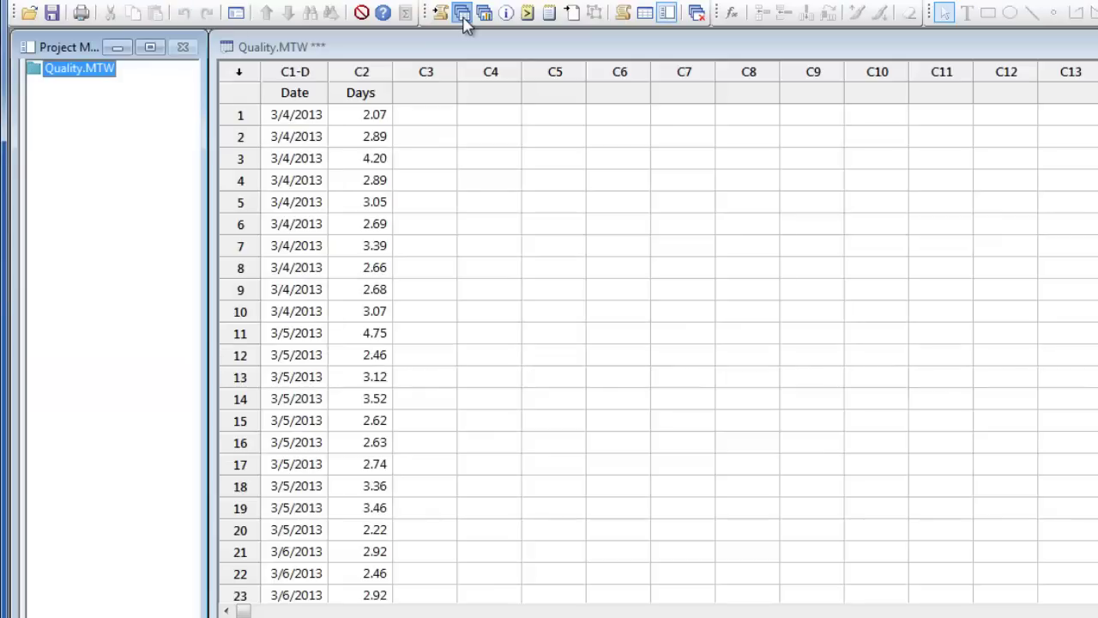
{"action": "left_click", "coordinate": [367, 93]}
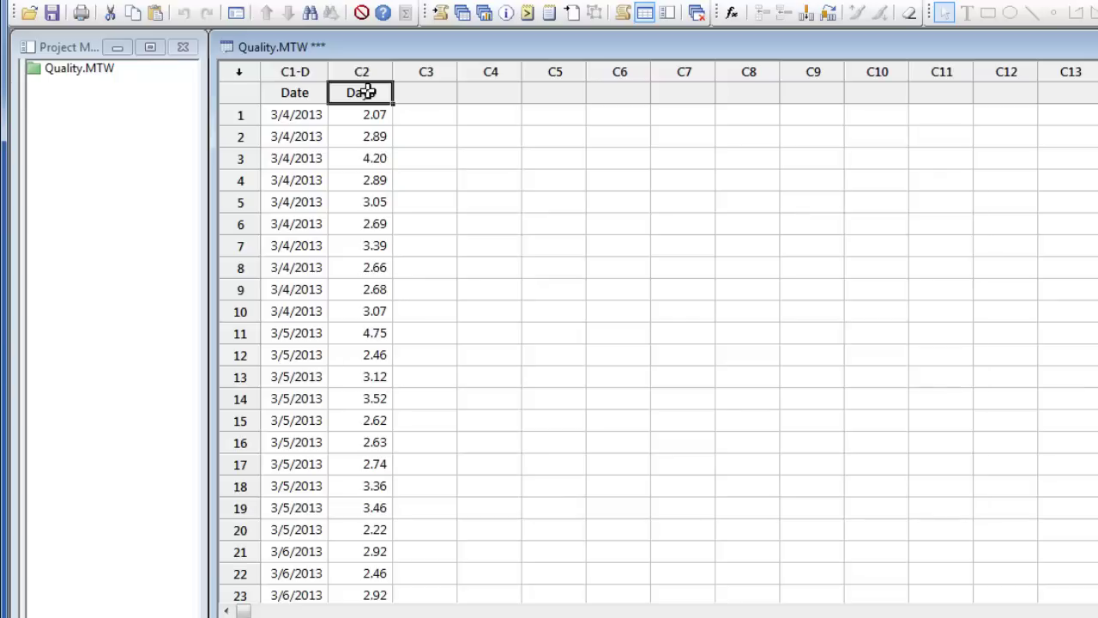
{"action": "key", "text": "ctrl+End"}
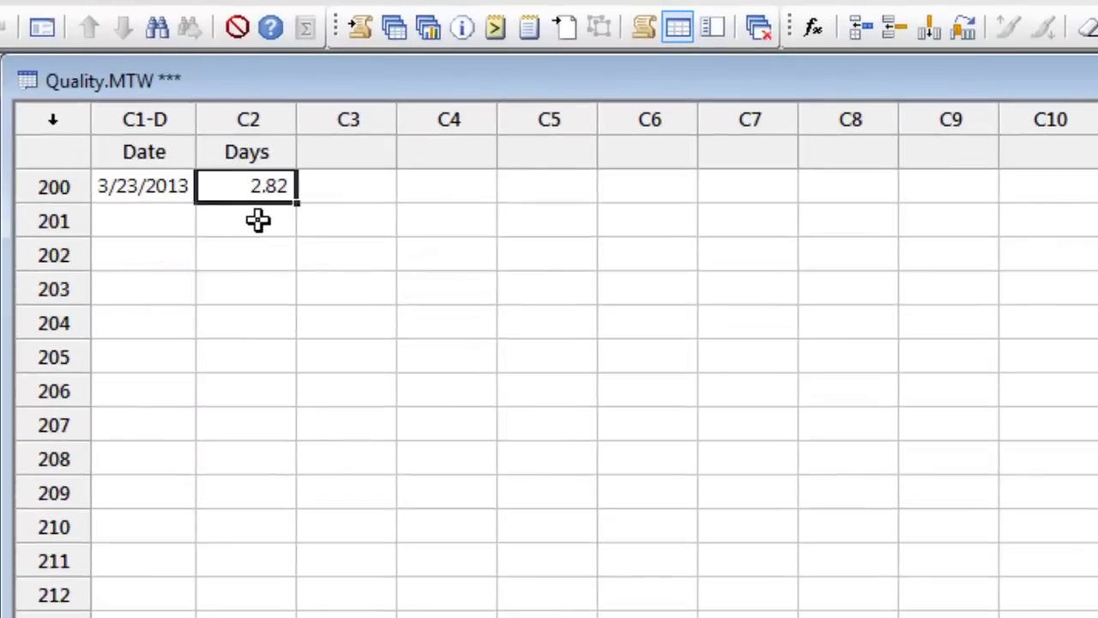
{"action": "left_click", "coordinate": [257, 220]}
{"action": "type", "text": "3.6"}
{"action": "key", "text": "Return"}
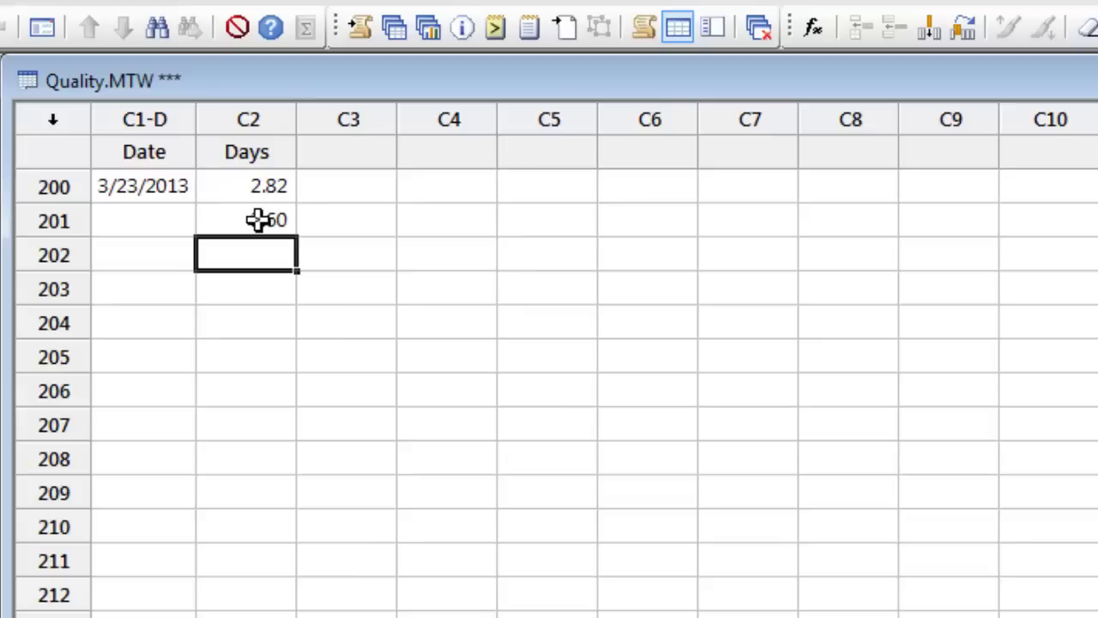
{"action": "type", "text": "2.4"}
{"action": "key", "text": "Return"}
{"action": "type", "text": "2.8"}
{"action": "key", "text": "Return"}
{"action": "type", "text": "3.21"}
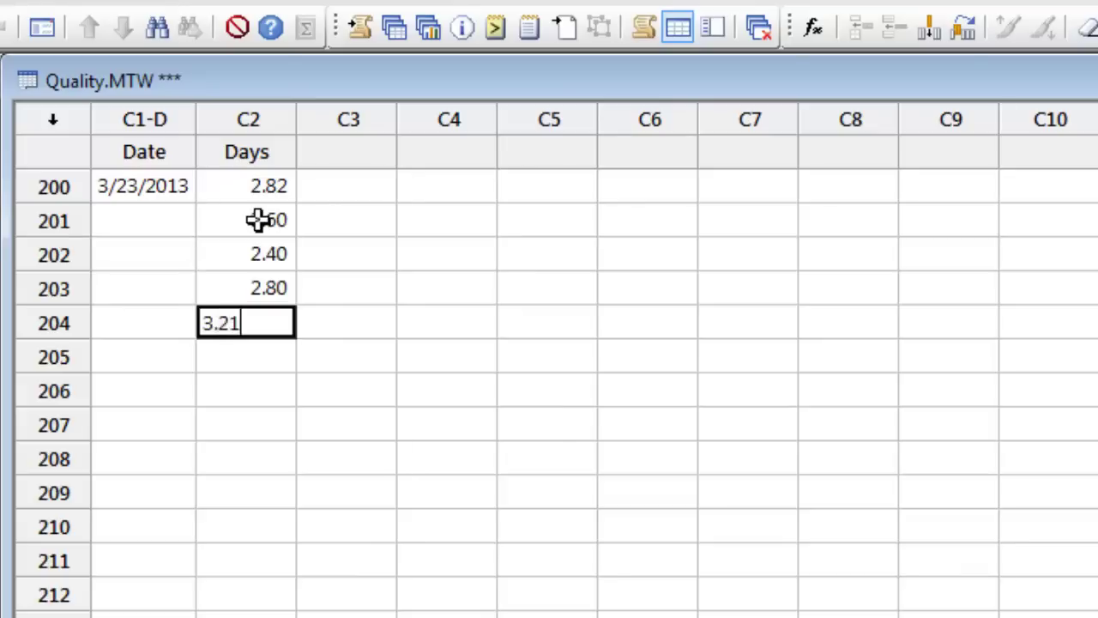
{"action": "key", "text": "Return"}
{"action": "type", "text": "2.4"}
{"action": "key", "text": "Return"}
{"action": "type", "text": "2.75"}
{"action": "key", "text": "Return"}
{"action": "type", "text": "2."}
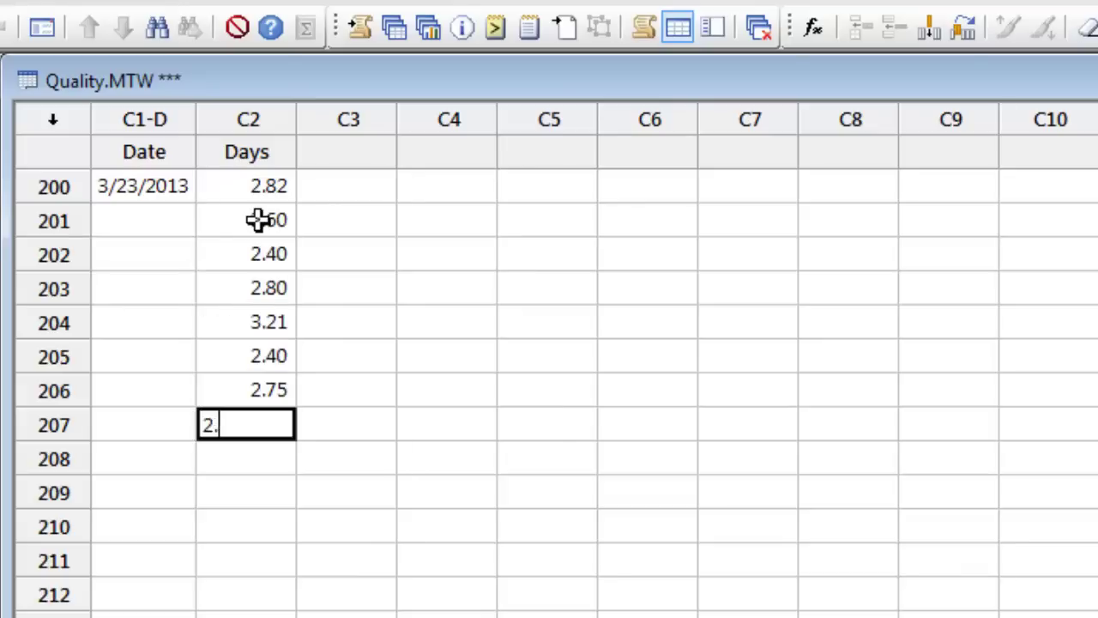
{"action": "type", "text": "79"}
{"action": "key", "text": "Return"}
{"action": "type", "text": "3.4"}
{"action": "key", "text": "Return"}
{"action": "type", "text": "2.58"}
{"action": "key", "text": "Return"}
{"action": "type", "text": "2"}
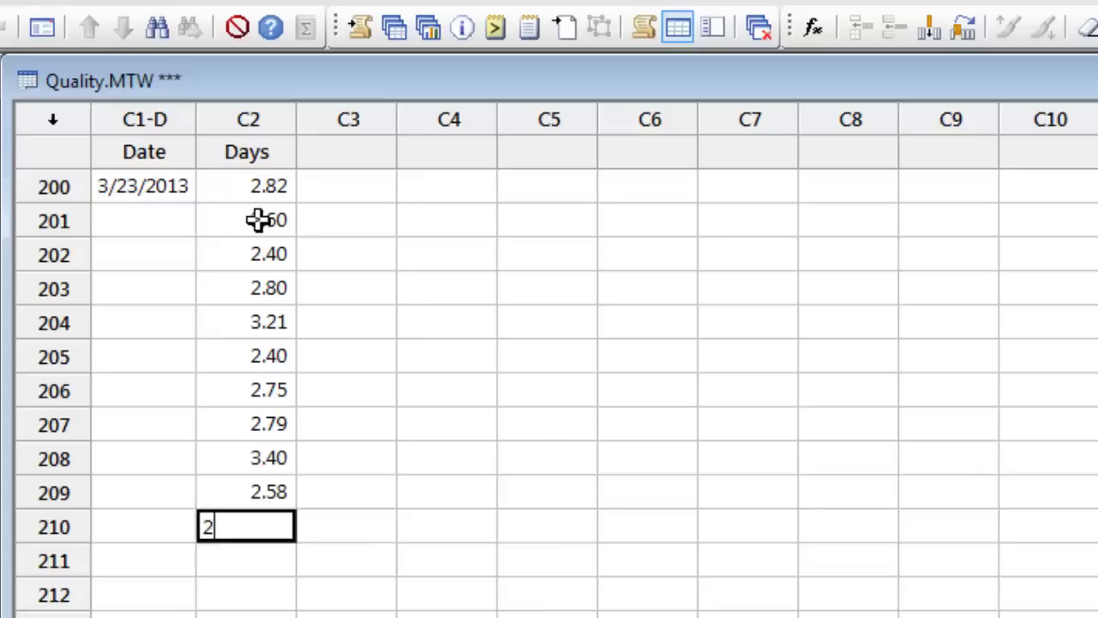
{"action": "type", "text": ".5"}
{"action": "key", "text": "Return"}
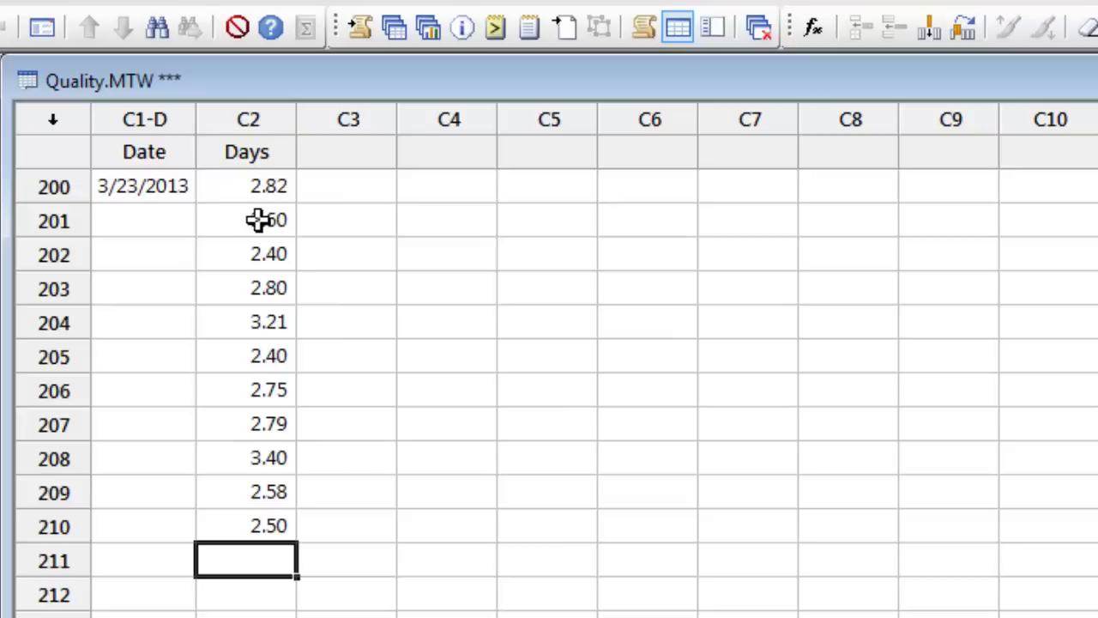
- Fill the Date column with 3/24/2013 for rows 201–210, then return to the chart
{"action": "left_click", "coordinate": [162, 222]}
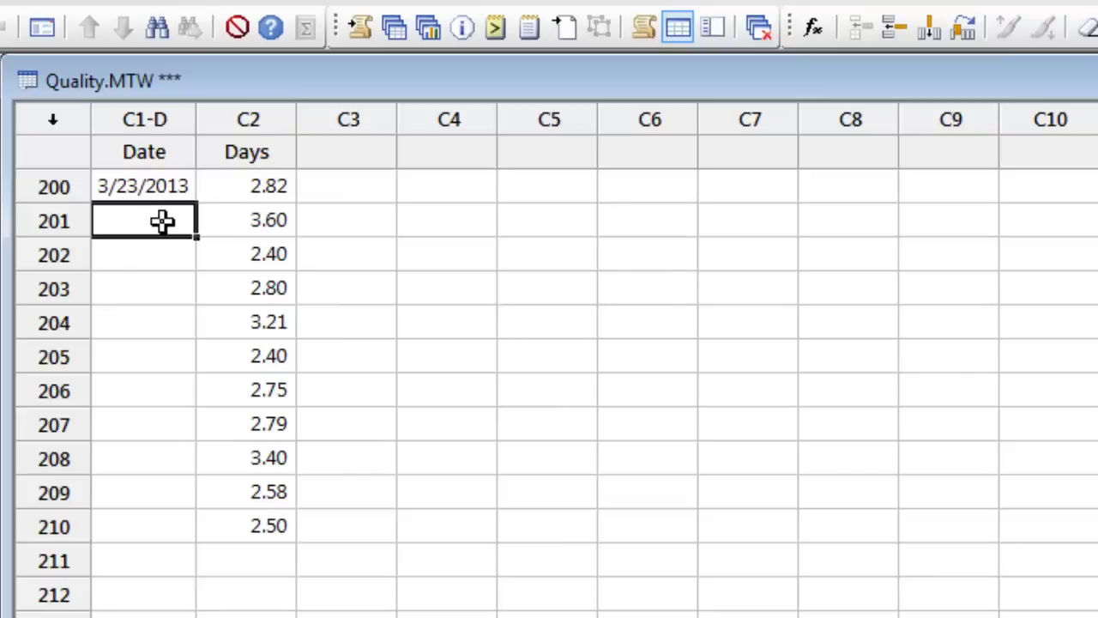
{"action": "type", "text": "3/24/"}
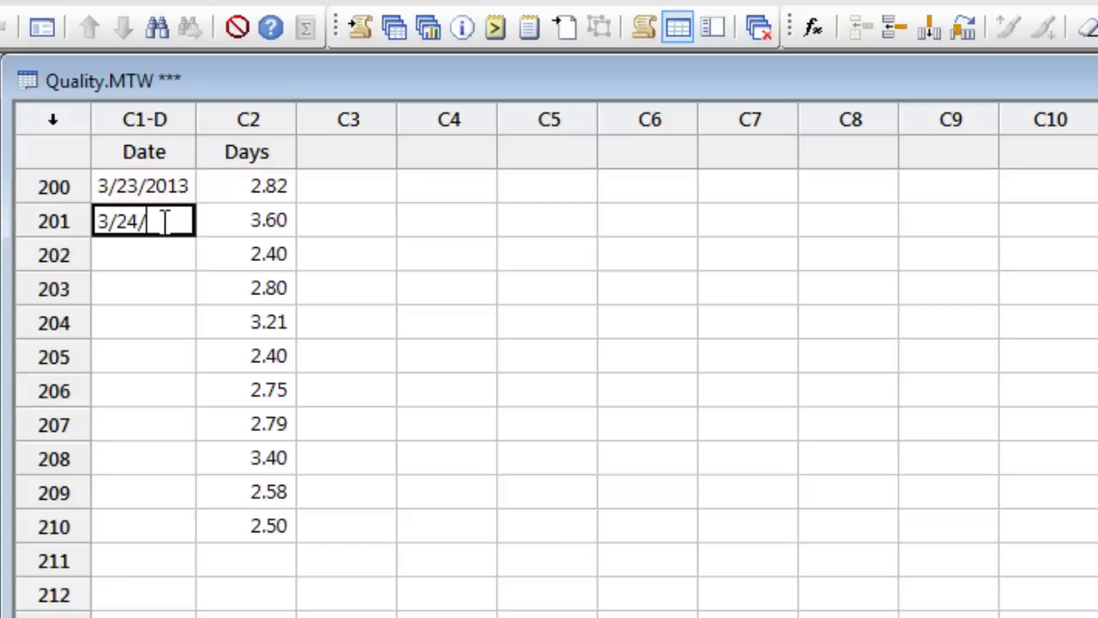
{"action": "type", "text": "2013"}
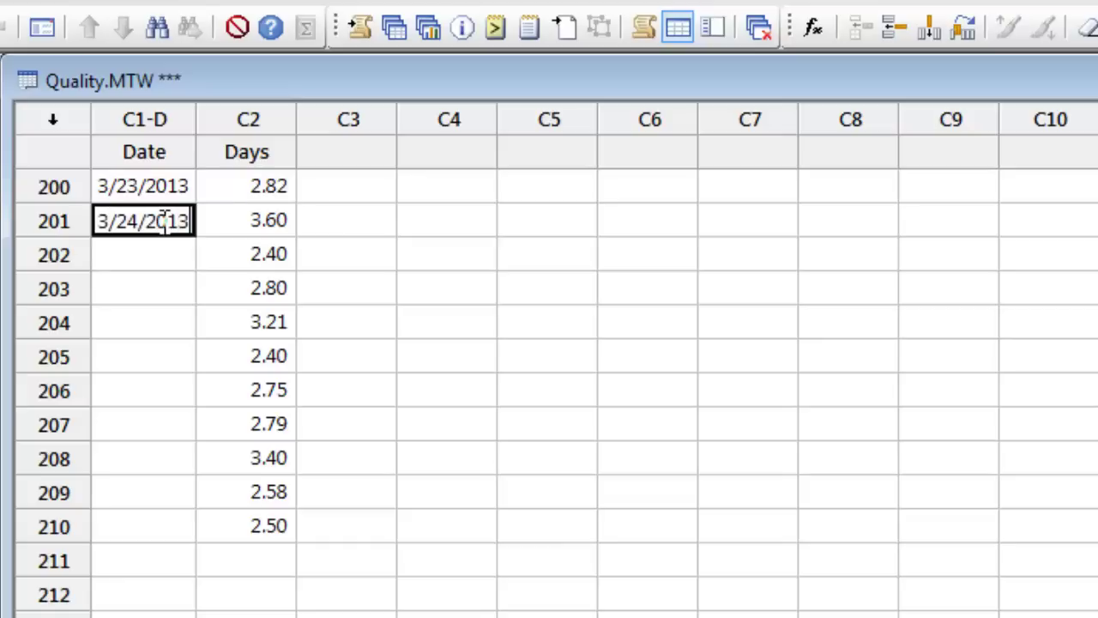
{"action": "key", "text": "Return"}
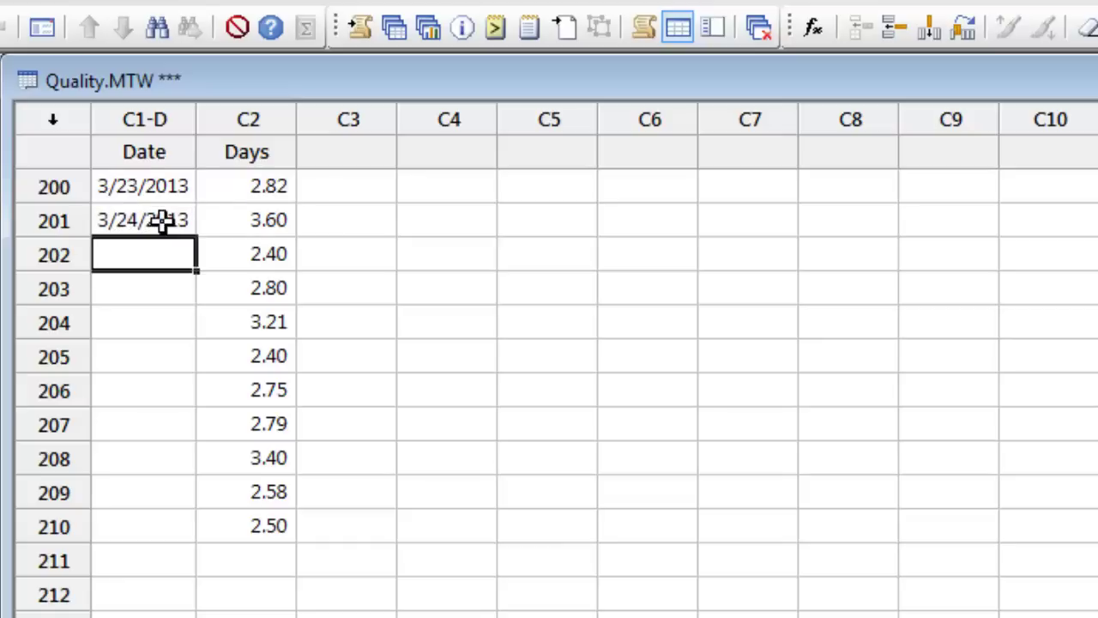
{"action": "left_click", "coordinate": [163, 221]}
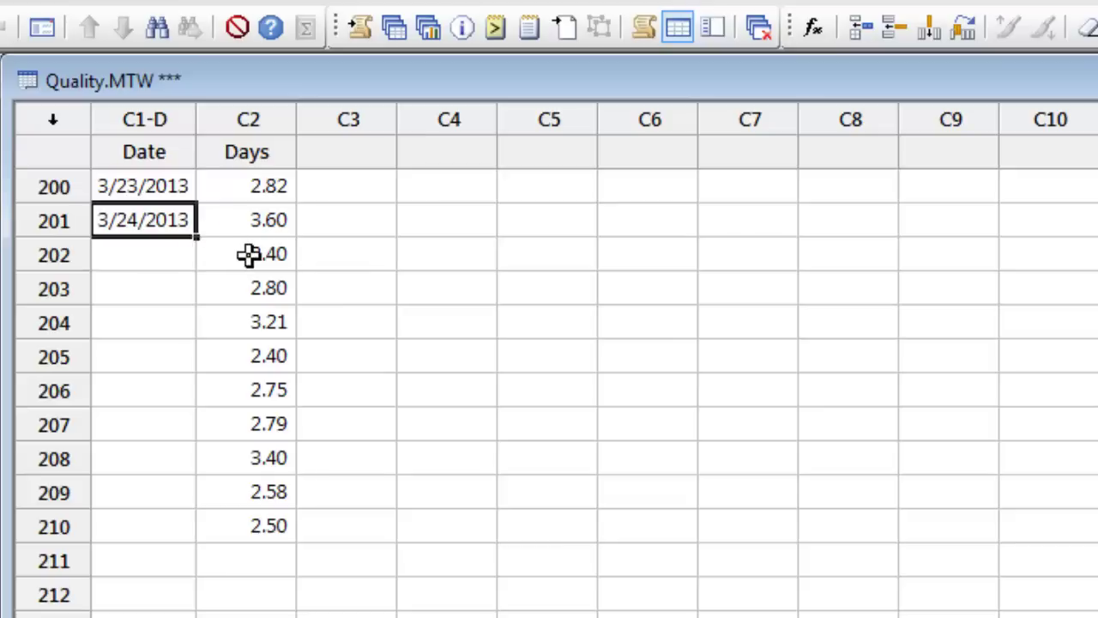
{"action": "left_click_drag", "start_coordinate": [197, 235], "coordinate": [193, 538]}
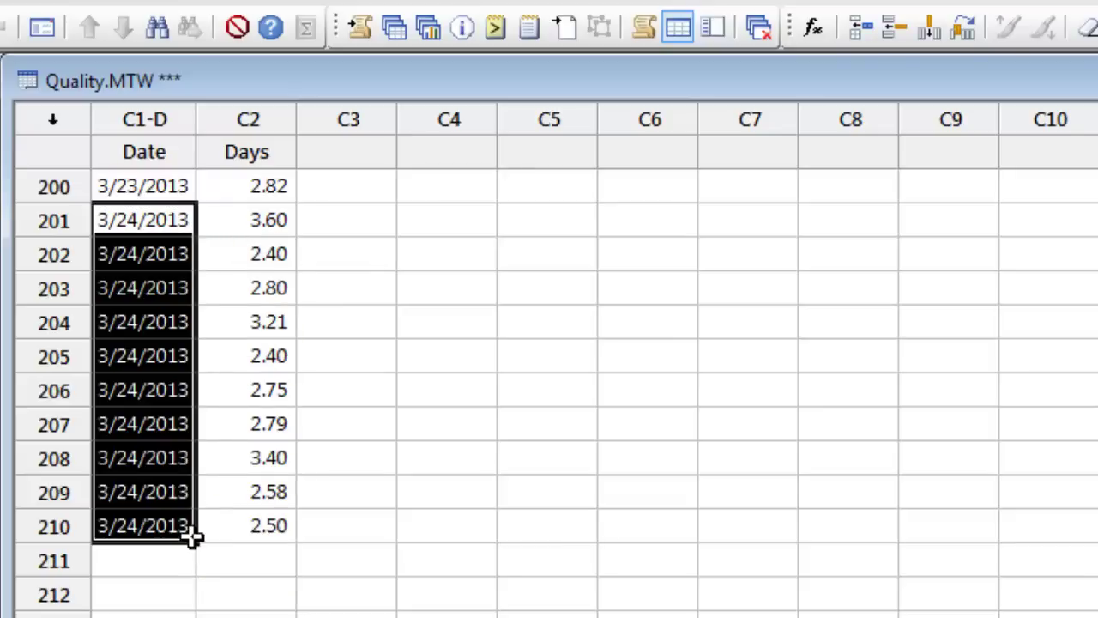
{"action": "left_click", "coordinate": [424, 37]}
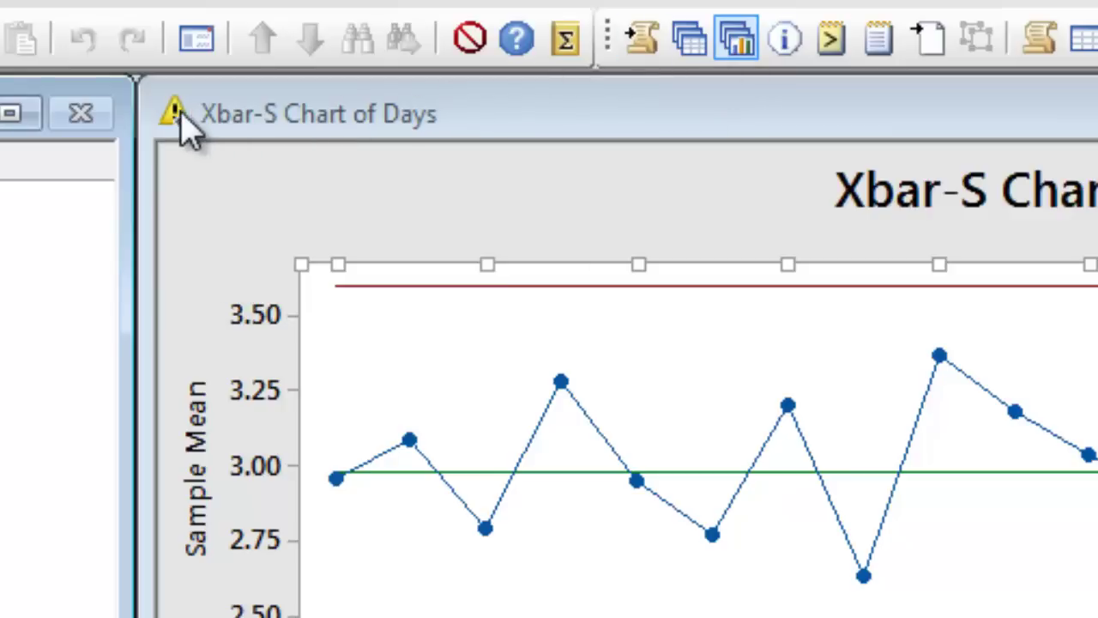
- Use Update Graph on the Xbar-S chart to include the March 24 data
{"action": "left_click", "coordinate": [174, 116]}
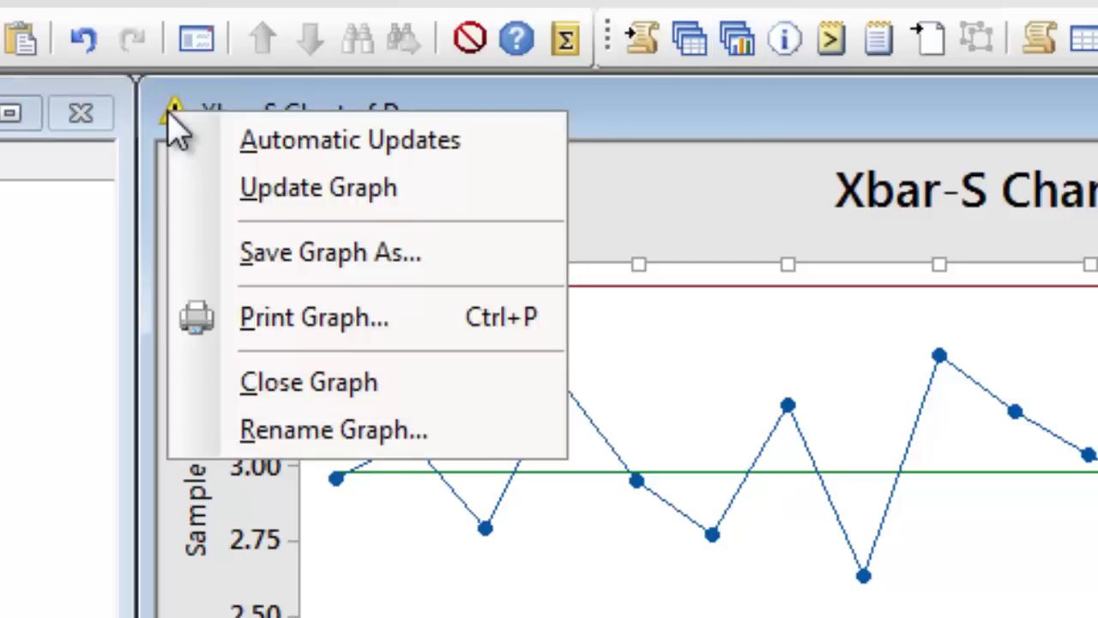
{"action": "left_click", "coordinate": [190, 196]}
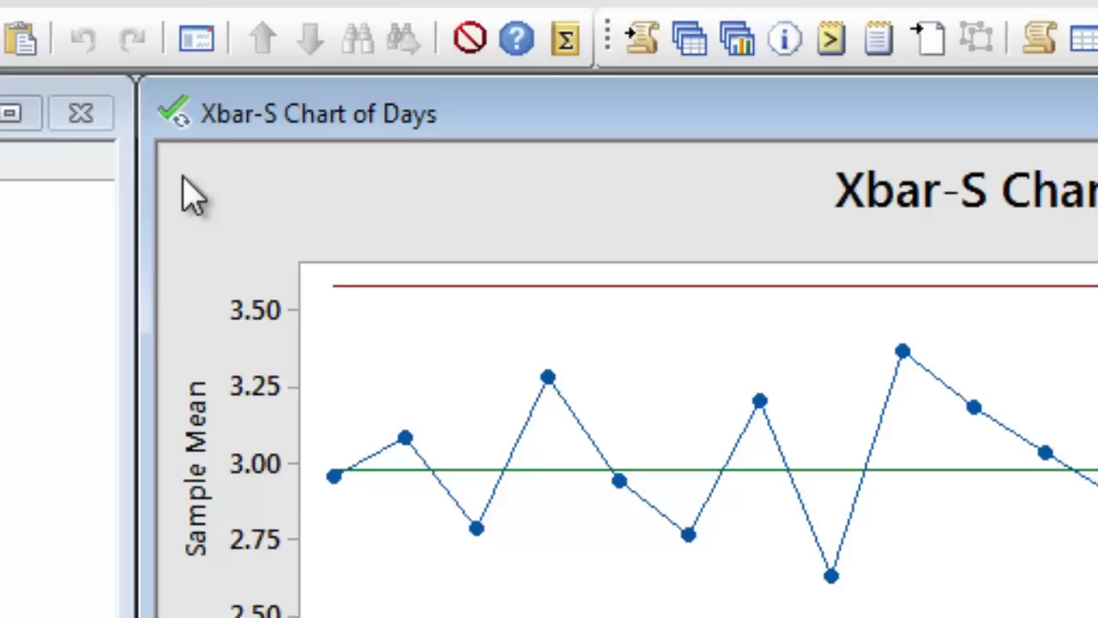